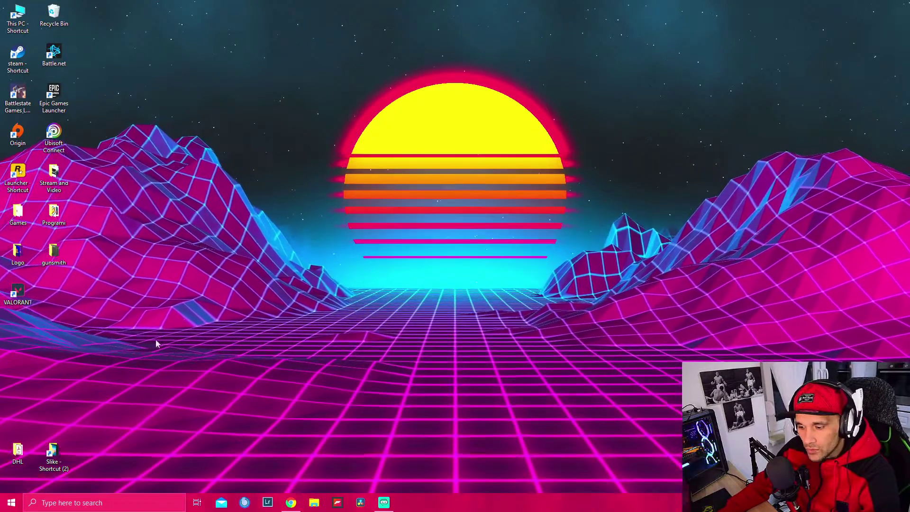
# Search Windows for the Game Mode settings, check the Game Mode switch, and close the settings window
pyautogui.click(87, 502)
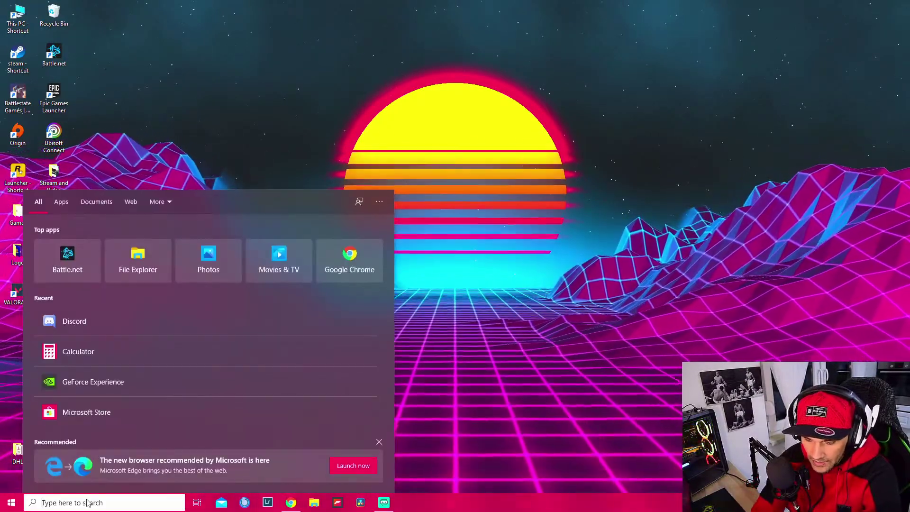
pyautogui.write('game')
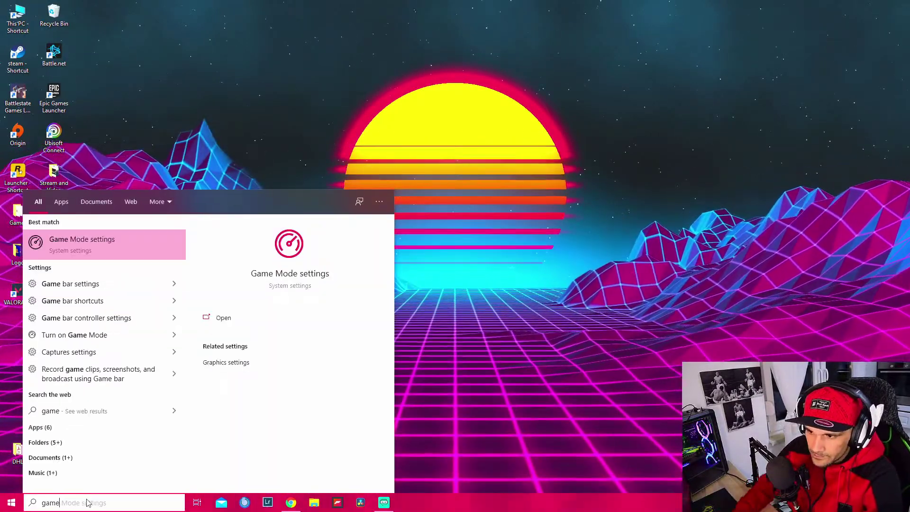
pyautogui.click(78, 250)
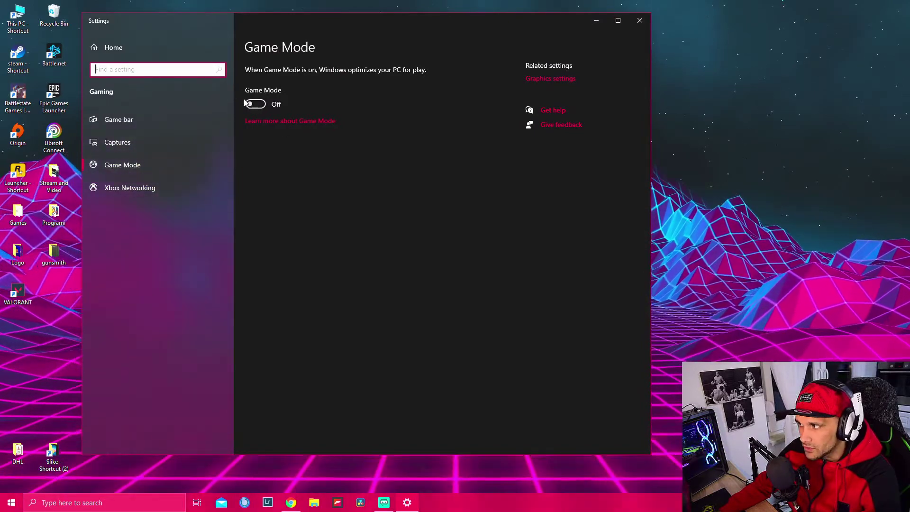
pyautogui.click(640, 20)
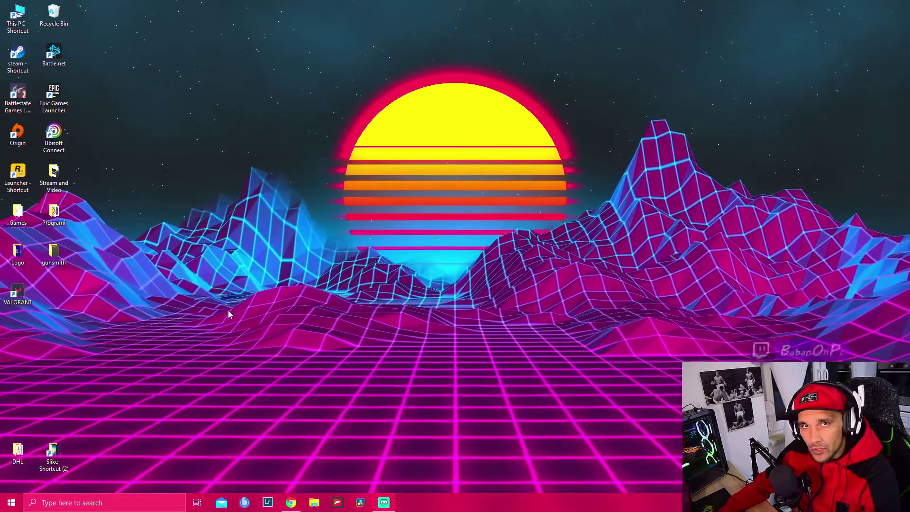
# Search Windows for "power plan", review the available plans and the selected one in Power Options, and close the window
pyautogui.click(92, 502)
pyautogui.write('power plan')
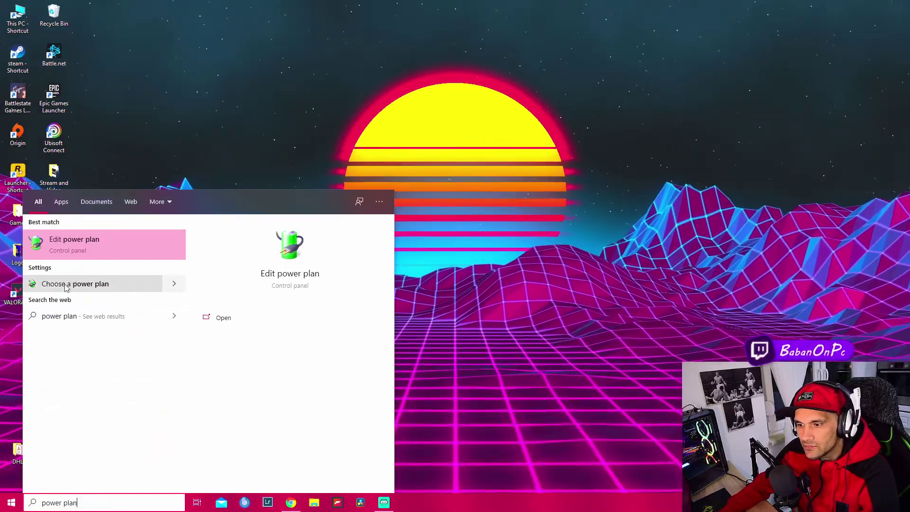
pyautogui.click(60, 284)
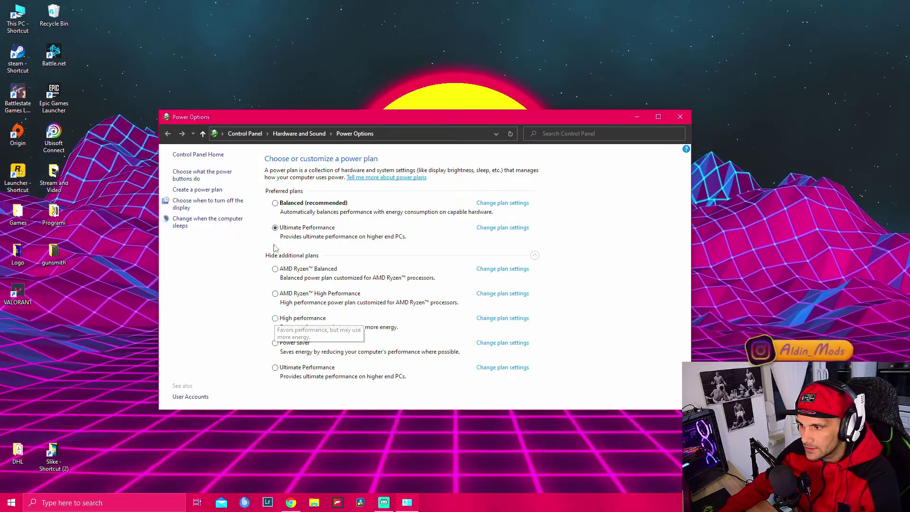
pyautogui.click(680, 117)
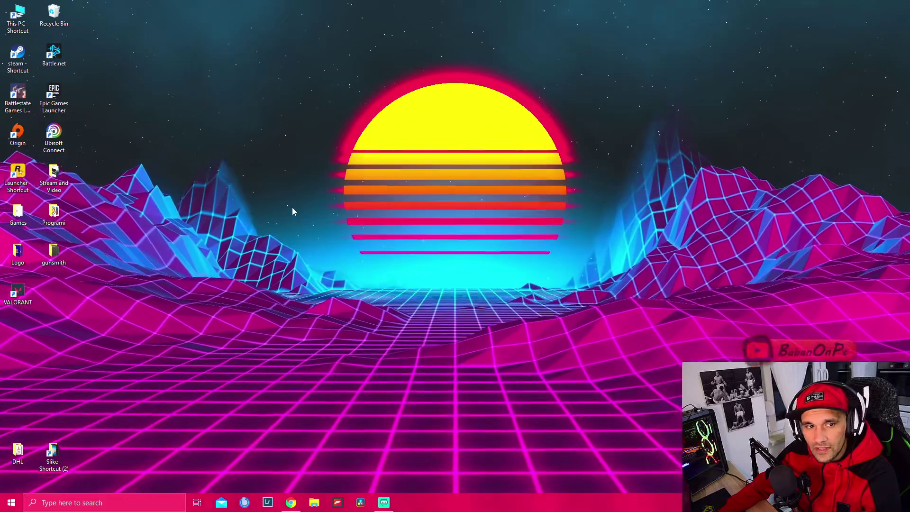
# In NVIDIA Control Panel's global 3D settings, set Power management mode to Prefer maximum performance, and close the program
pyautogui.rightClick(292, 207)
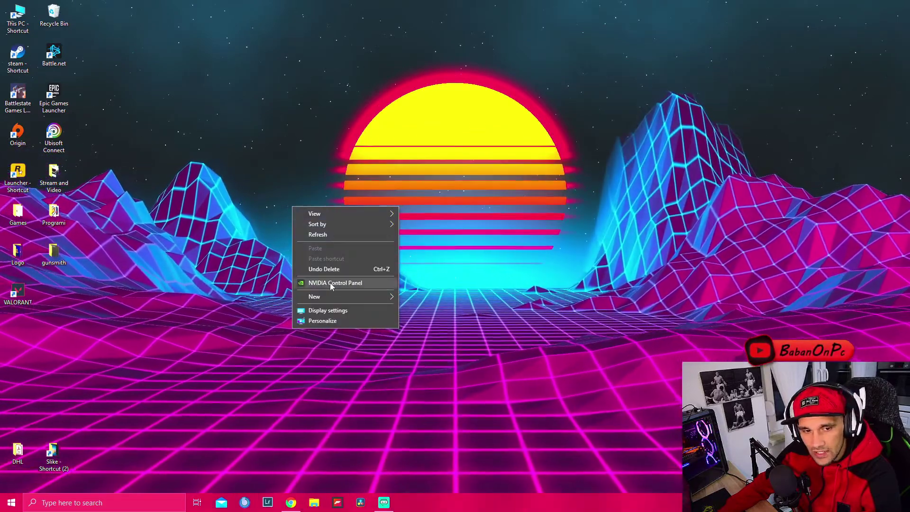
pyautogui.click(330, 282)
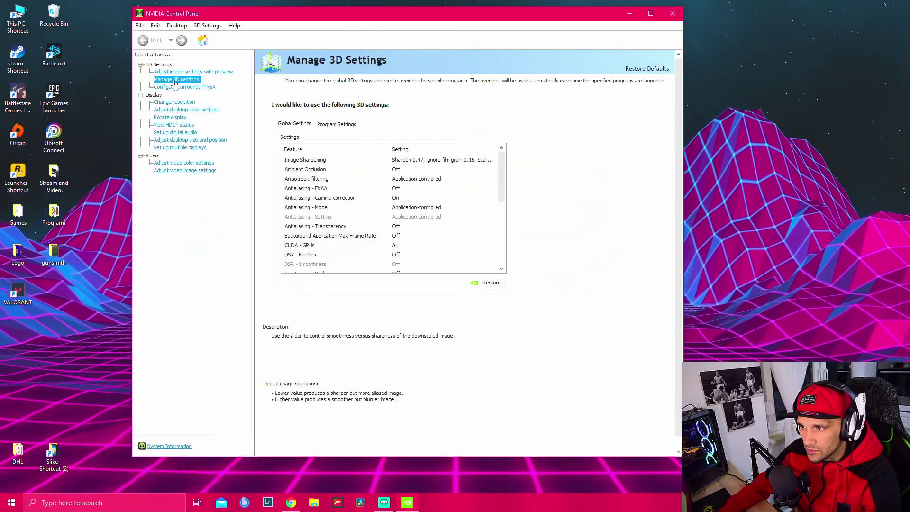
pyautogui.scroll(-4, 337, 230)
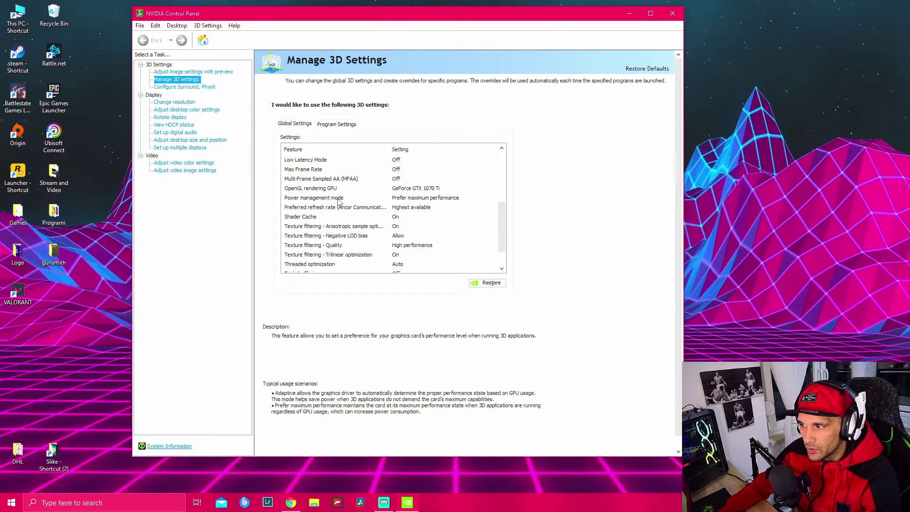
pyautogui.click(412, 201)
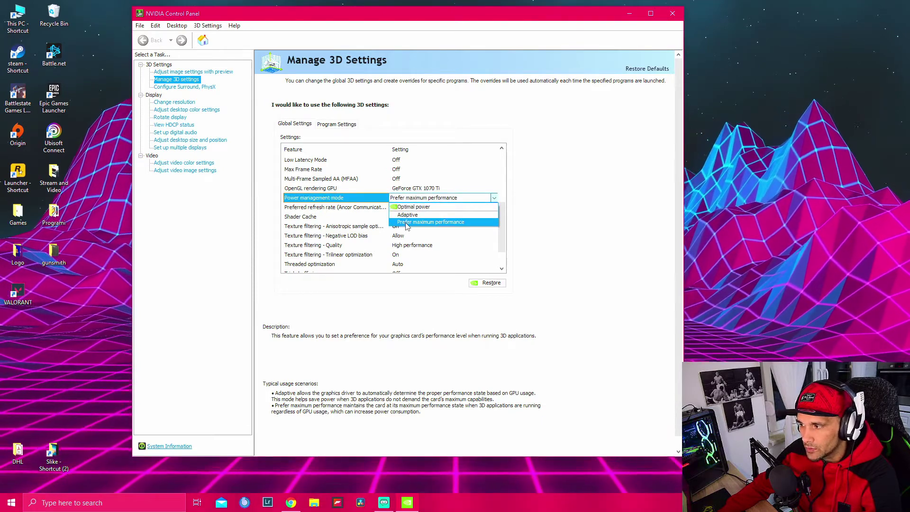
pyautogui.click(407, 222)
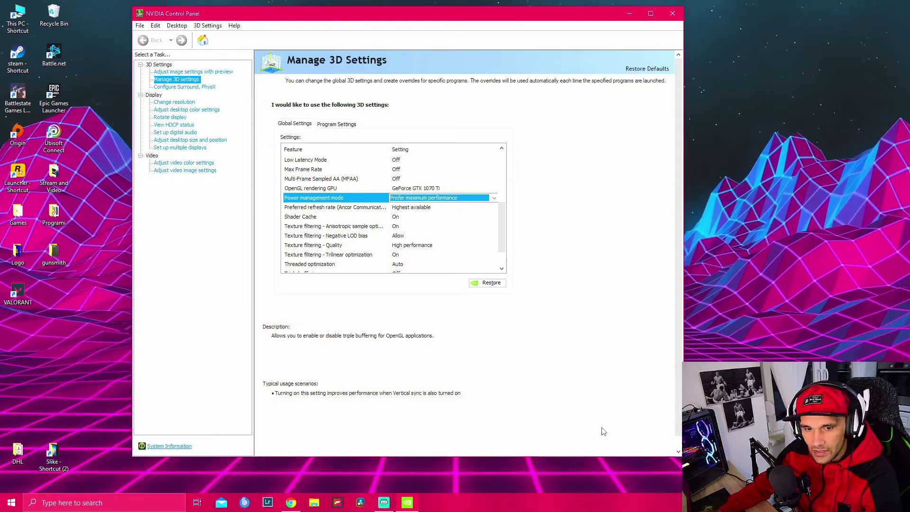
pyautogui.click(674, 14)
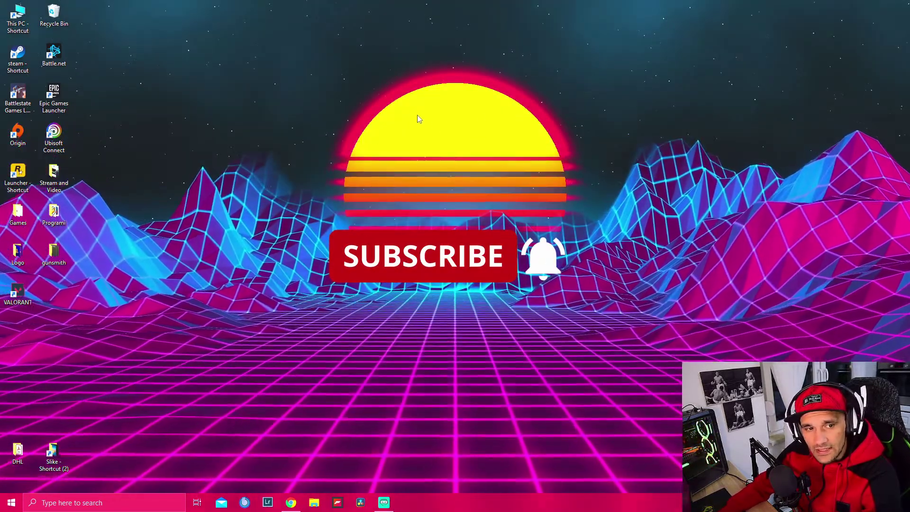
# Launch VALORANT from the desktop and open its video settings
pyautogui.doubleClick(22, 296)
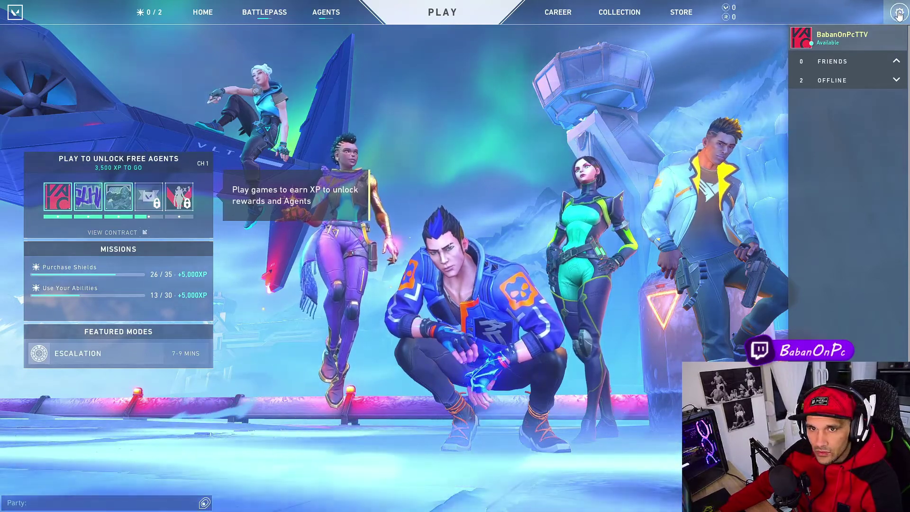
pyautogui.click(899, 13)
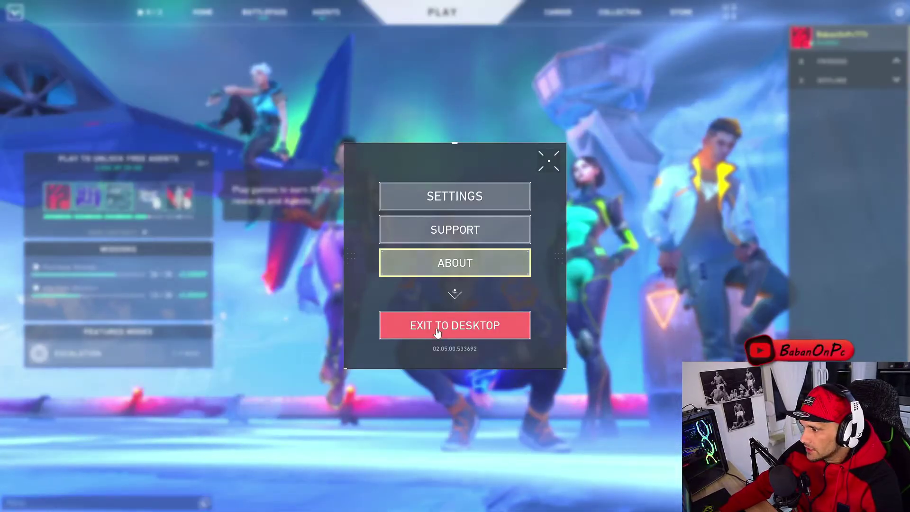
pyautogui.click(451, 196)
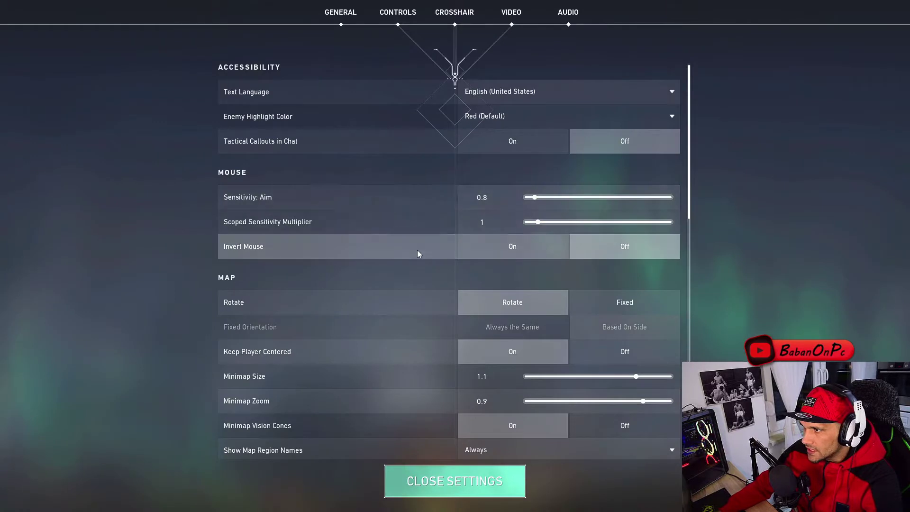
pyautogui.click(513, 14)
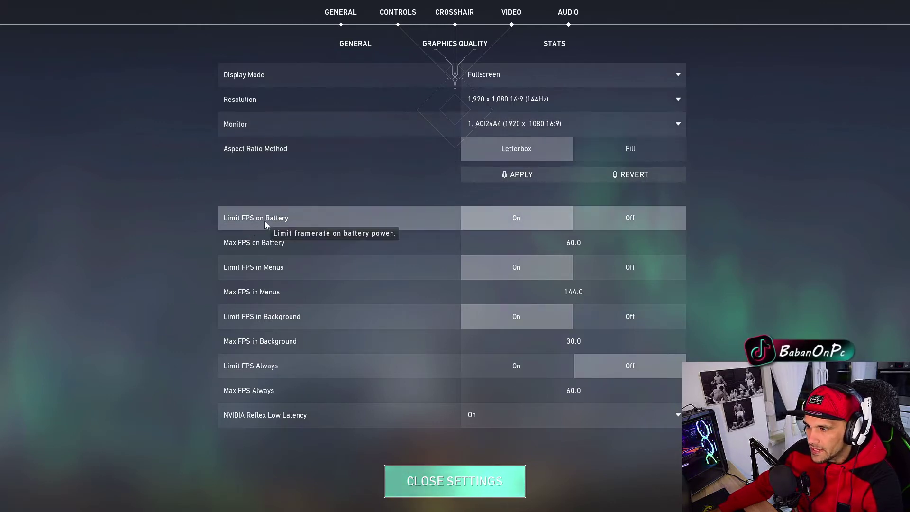
# Turn off the FPS limits on battery, in menus and in background, and set NVIDIA Reflex Low Latency to On + Boost
pyautogui.click(635, 219)
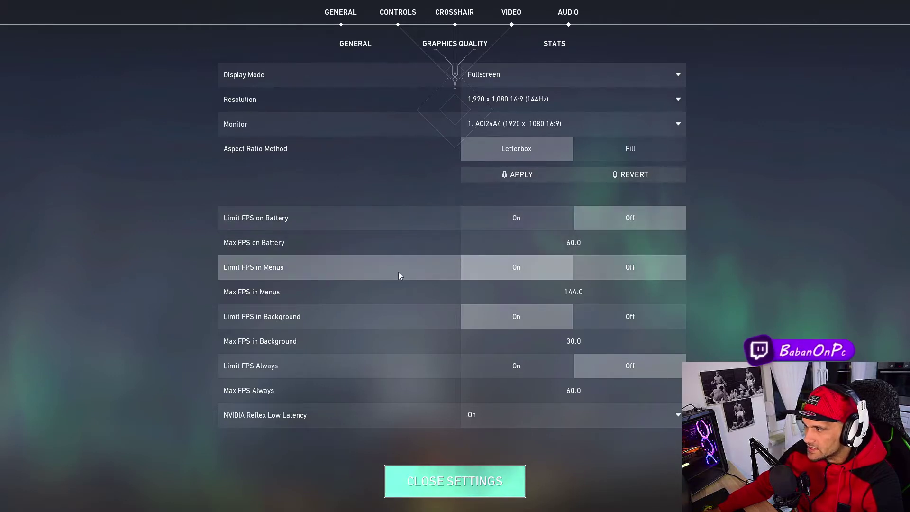
pyautogui.click(640, 275)
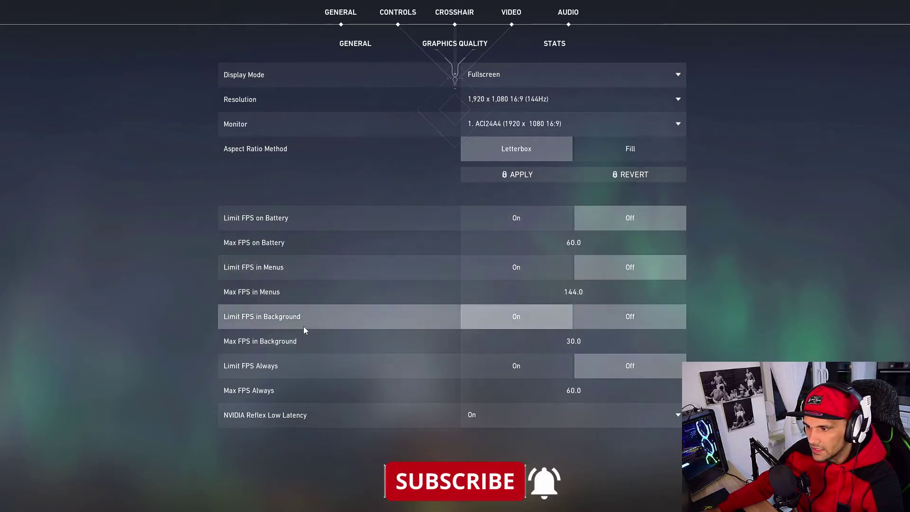
pyautogui.click(630, 317)
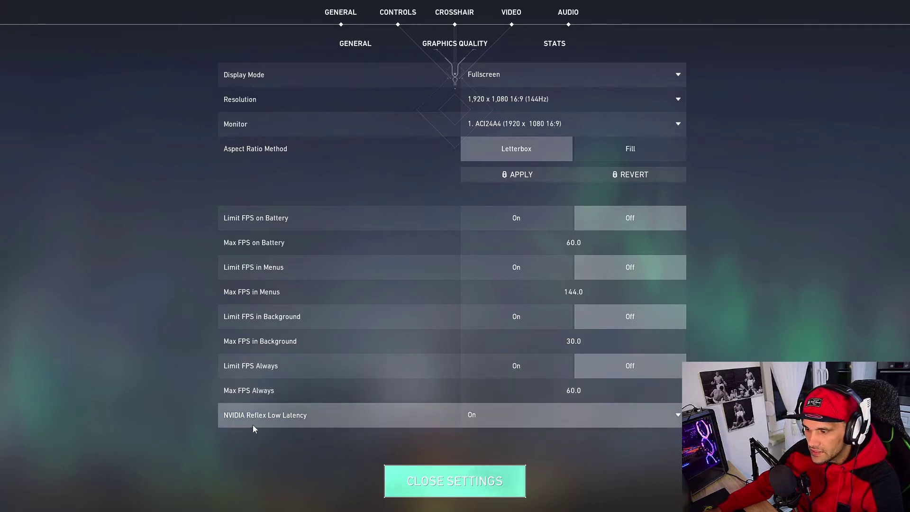
pyautogui.click(576, 416)
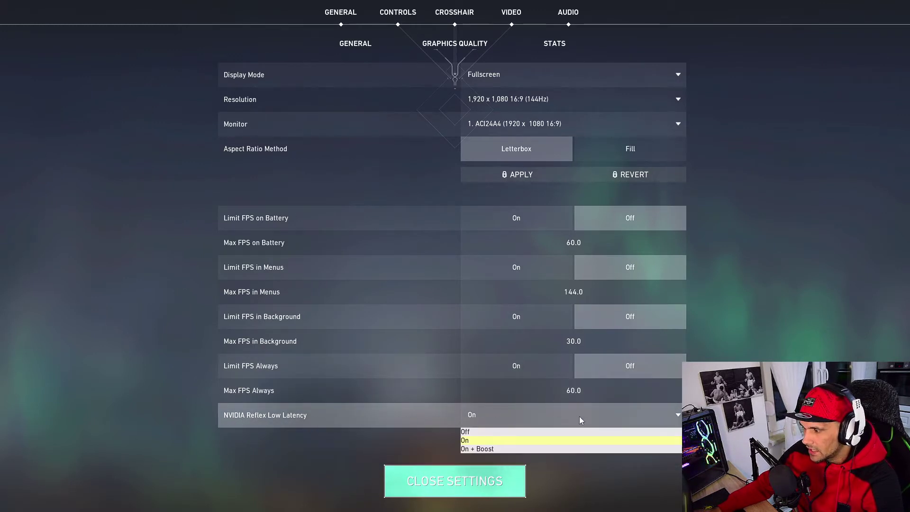
pyautogui.click(472, 449)
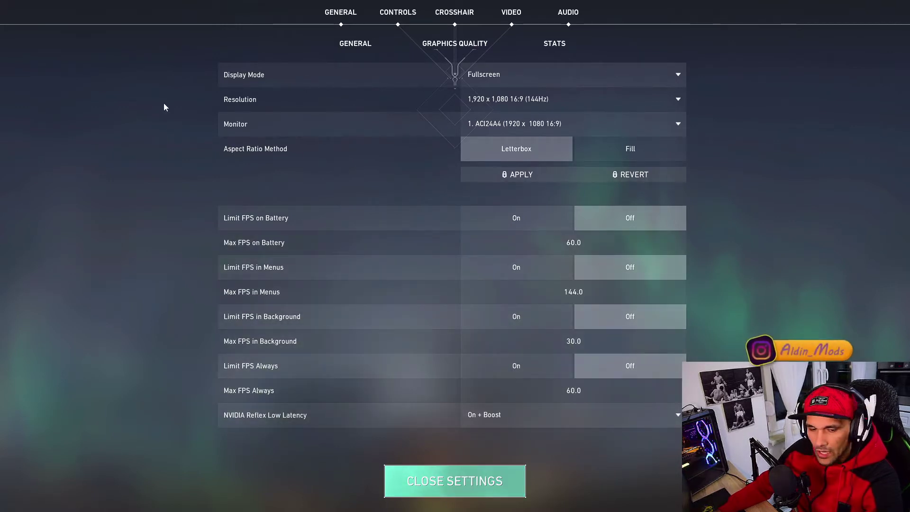
# In the graphics quality settings, set Material, Texture and Detail Quality to Low, UI Quality to Med, and Vignette to Off
pyautogui.click(464, 45)
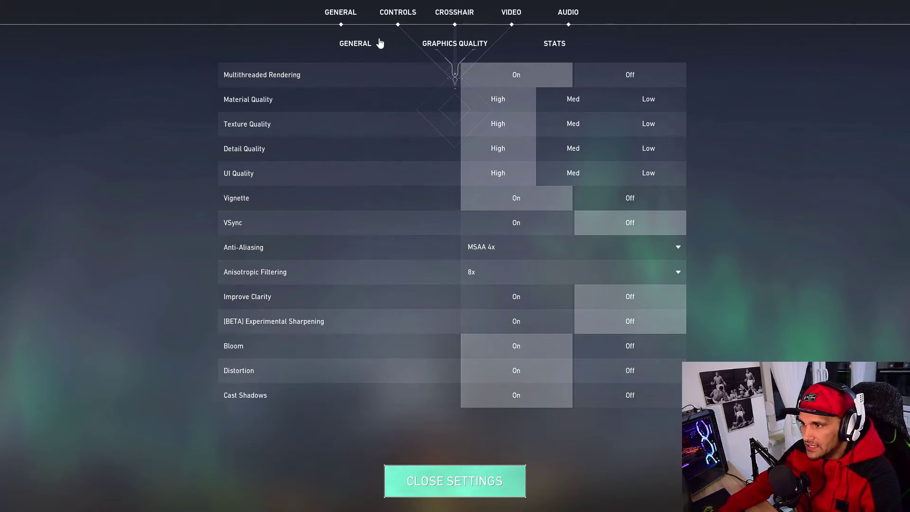
pyautogui.moveTo(291, 80)
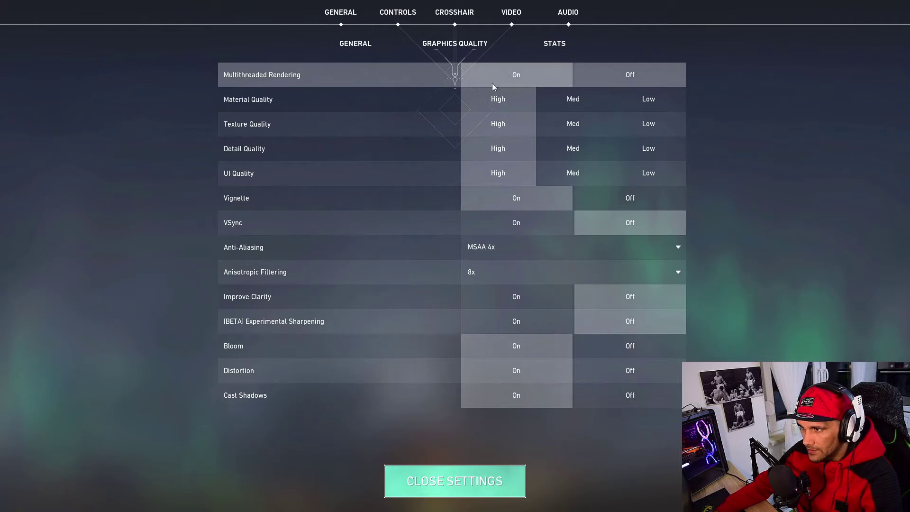
pyautogui.click(649, 102)
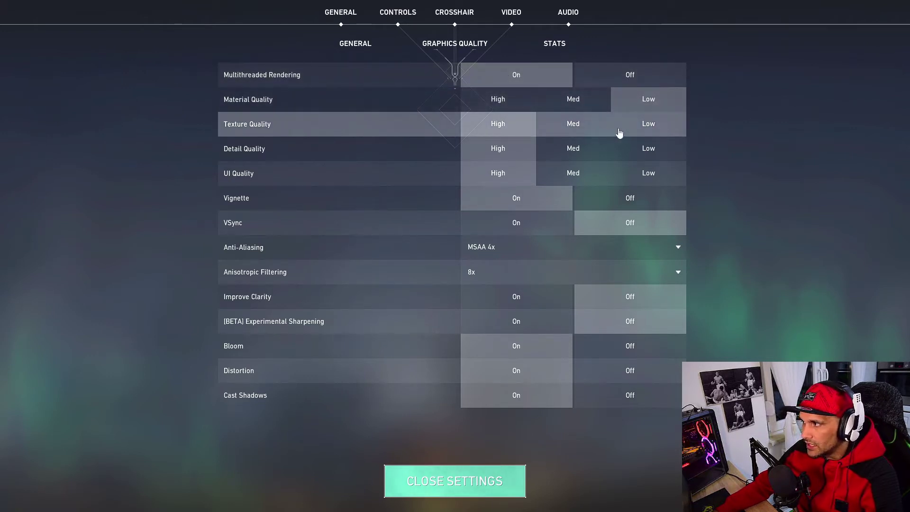
pyautogui.click(654, 123)
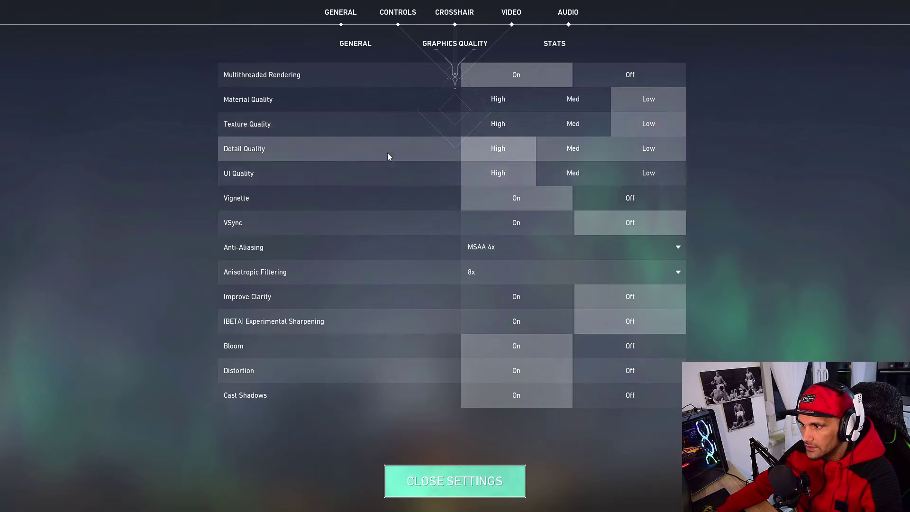
pyautogui.click(661, 153)
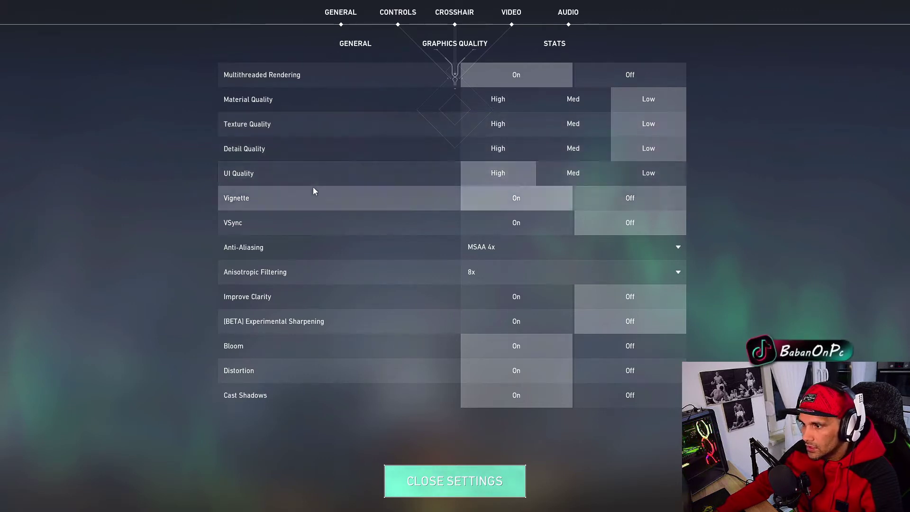
pyautogui.click(582, 177)
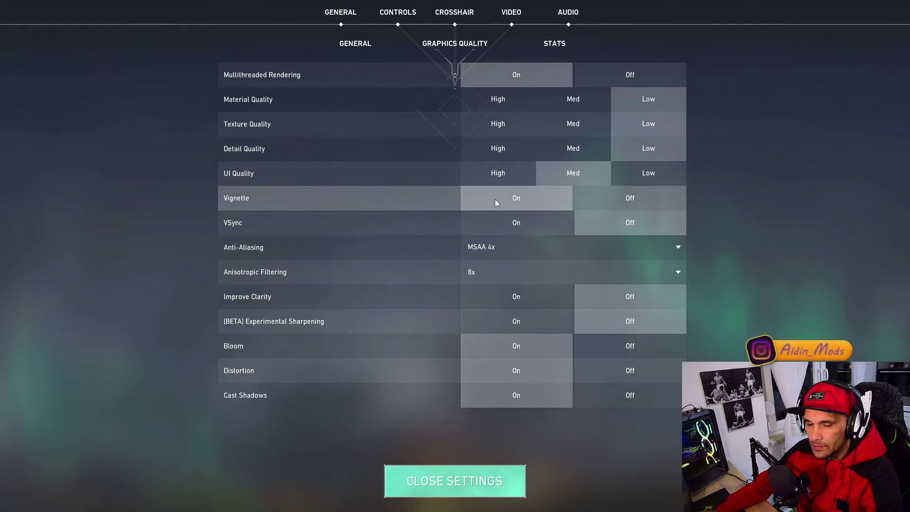
pyautogui.click(638, 199)
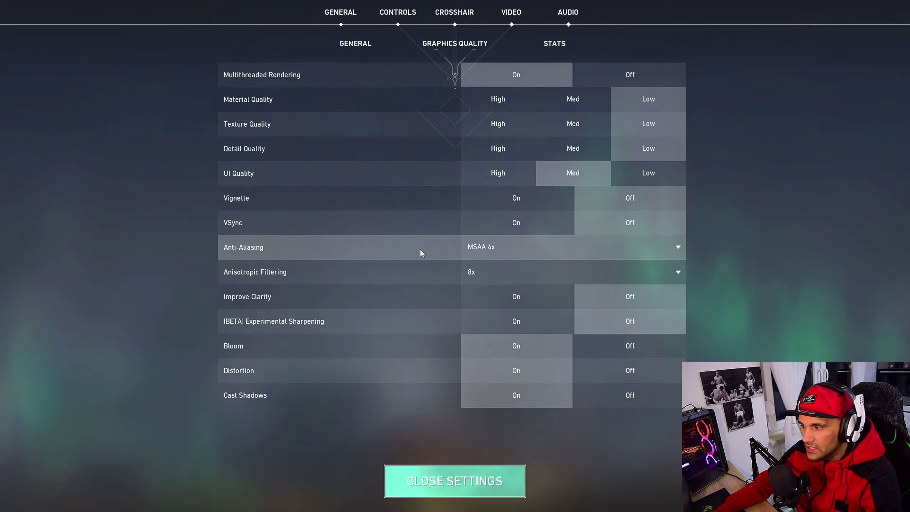
# Set Anti-Aliasing to None and Anisotropic Filtering to 1x
pyautogui.click(527, 247)
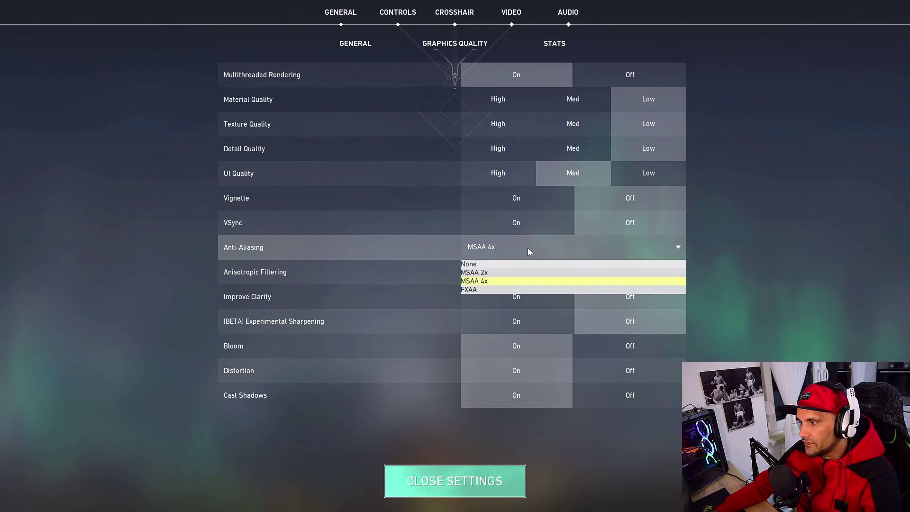
pyautogui.click(472, 265)
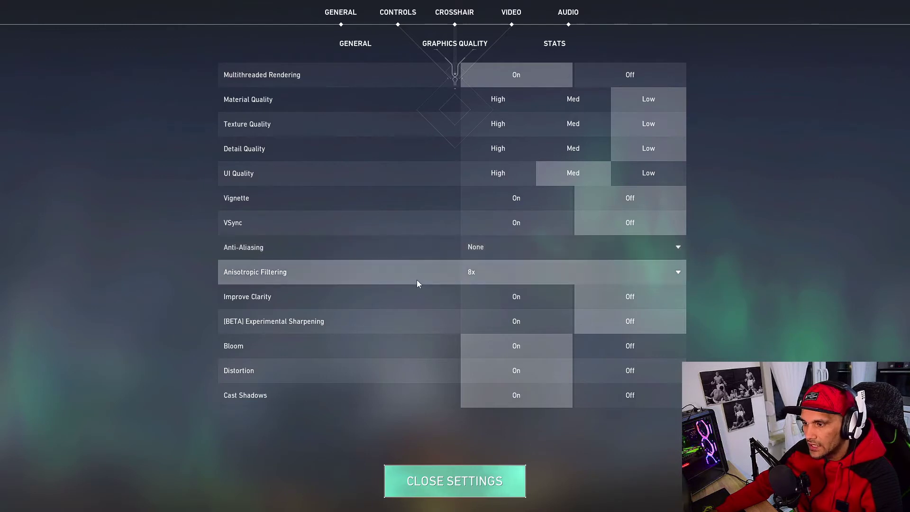
pyautogui.click(493, 280)
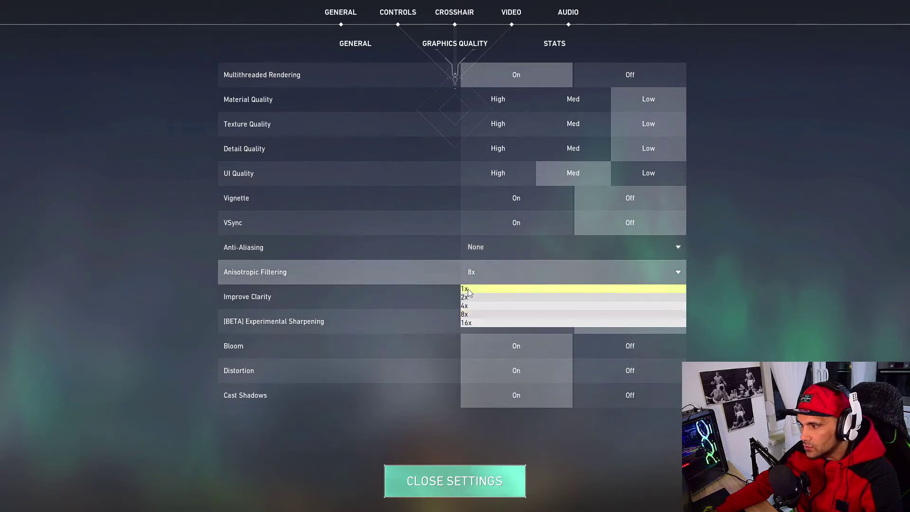
pyautogui.click(495, 289)
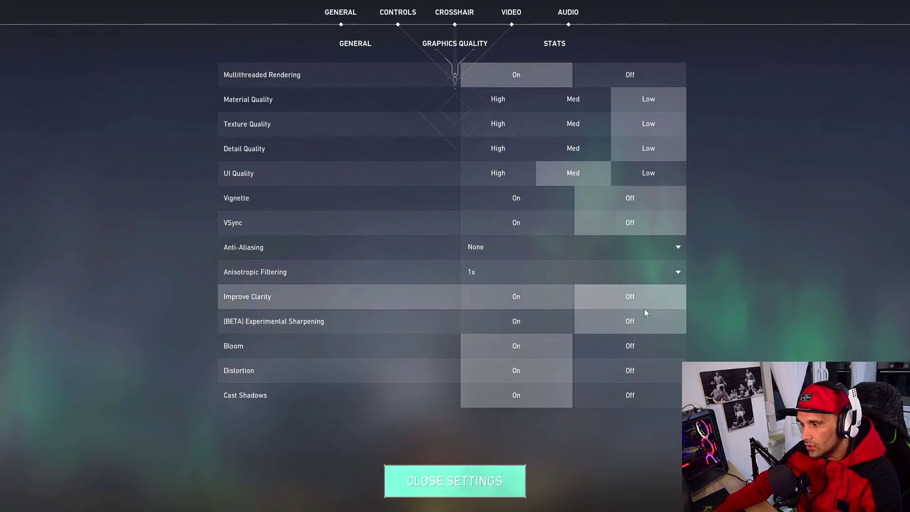
# Turn Improve Clarity on and Bloom off in the graphics quality settings
pyautogui.click(500, 295)
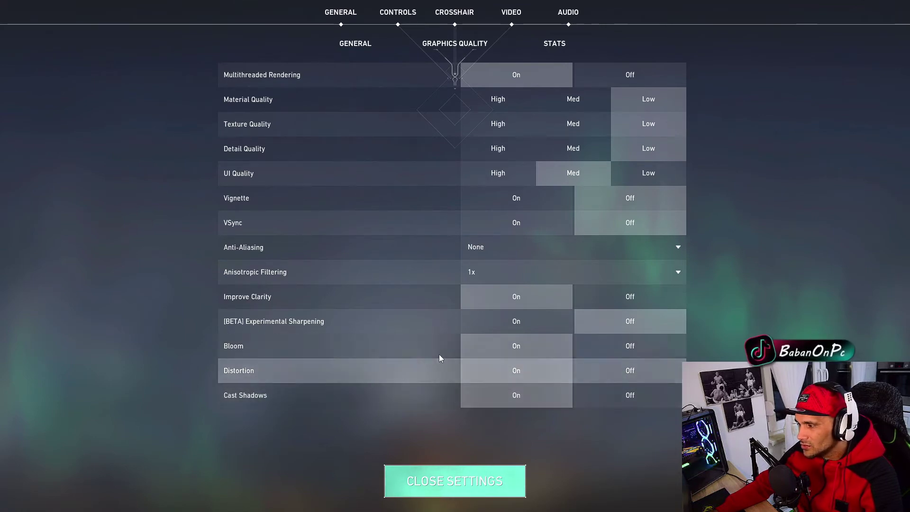
pyautogui.click(639, 348)
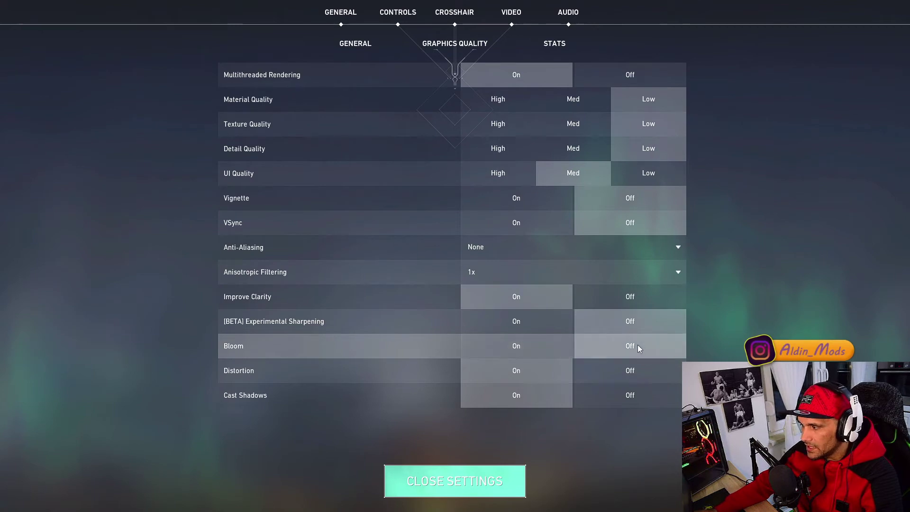
# Turn Distortion and Cast Shadows off in the graphics quality settings
pyautogui.click(631, 372)
pyautogui.click(634, 399)
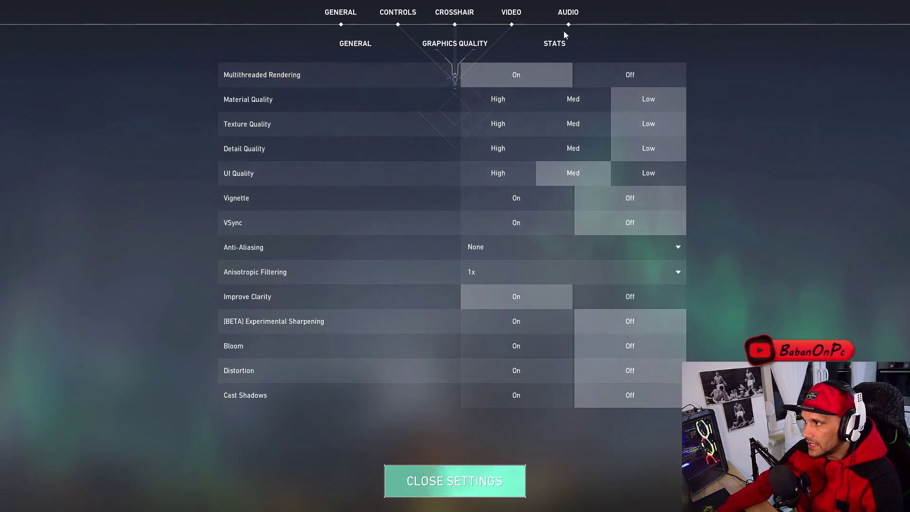
# Check the display options for the performance stats such as Client FPS and Server Tick Rate, and close the settings
pyautogui.click(555, 43)
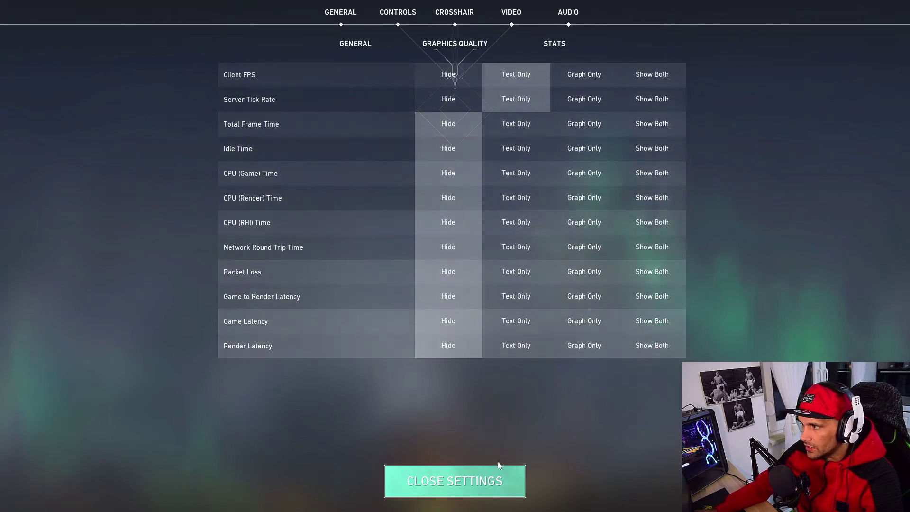
pyautogui.click(471, 488)
# Reopen the settings to review the general options, including Network Buffering and the rest of the Other section, and close them
pyautogui.press('Escape')
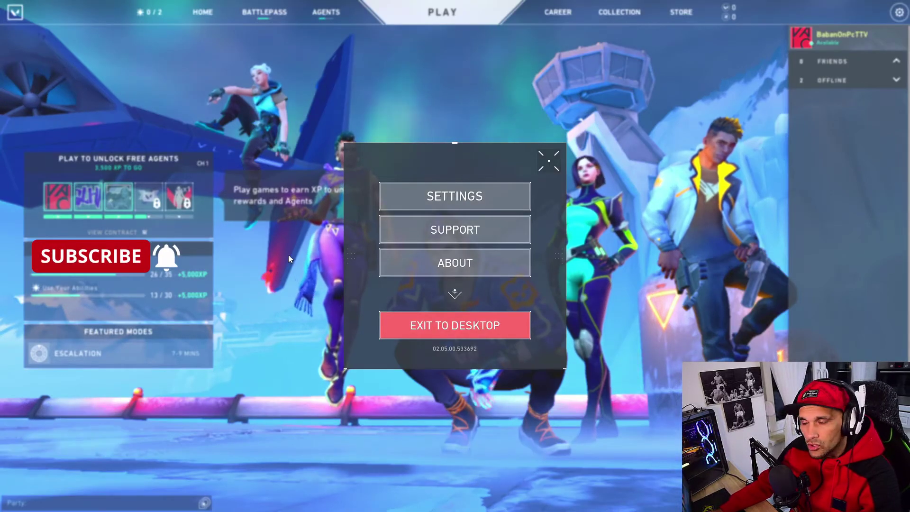
pyautogui.click(441, 196)
pyautogui.click(340, 12)
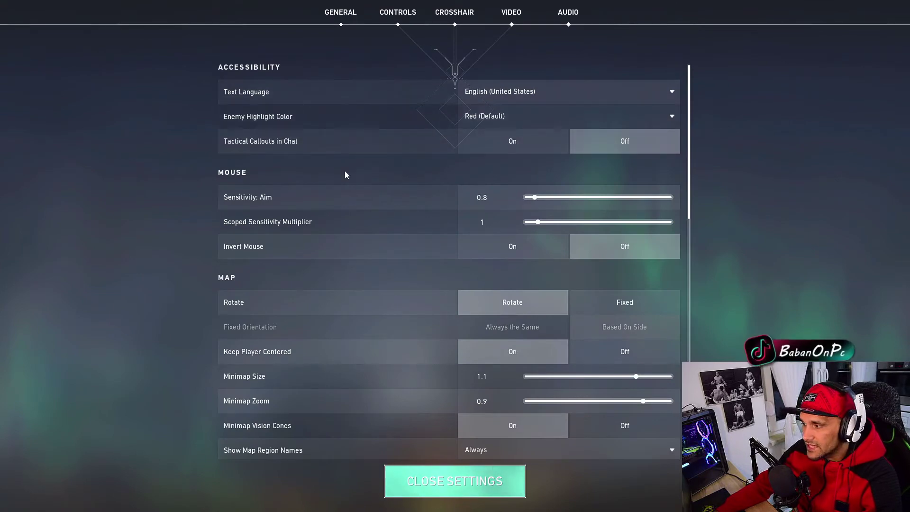
pyautogui.scroll(-10, 345, 175)
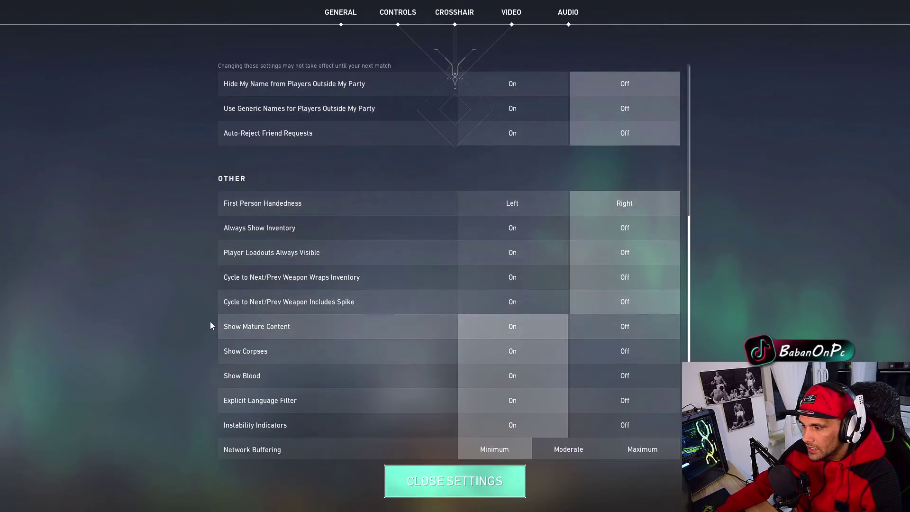
pyautogui.scroll(-2, 220, 320)
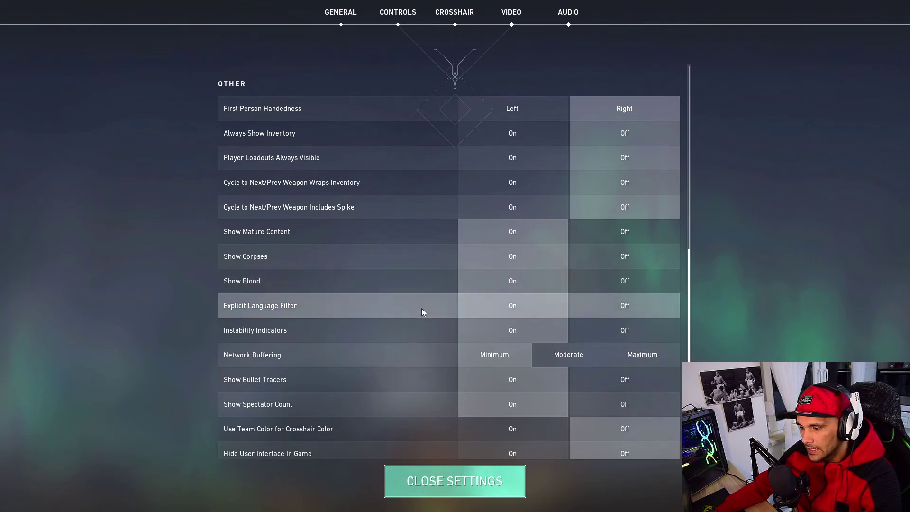
pyautogui.scroll(-2, 356, 329)
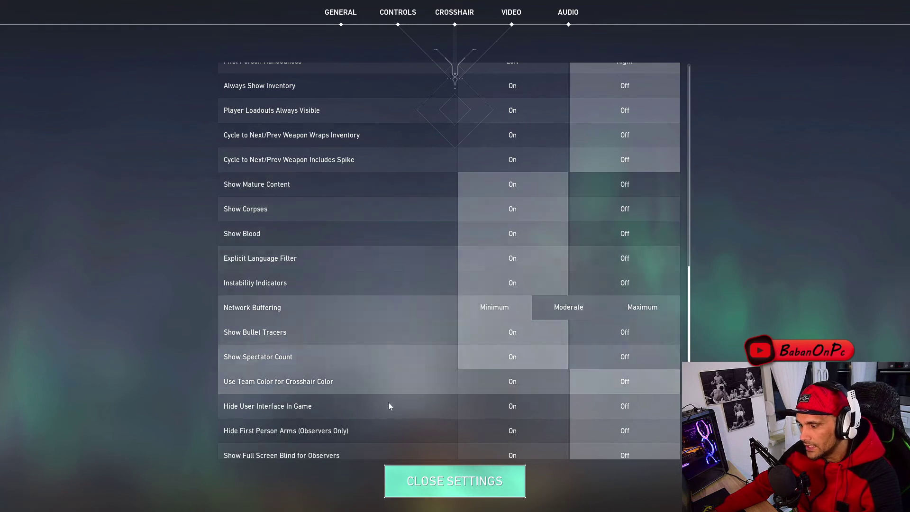
pyautogui.click(417, 482)
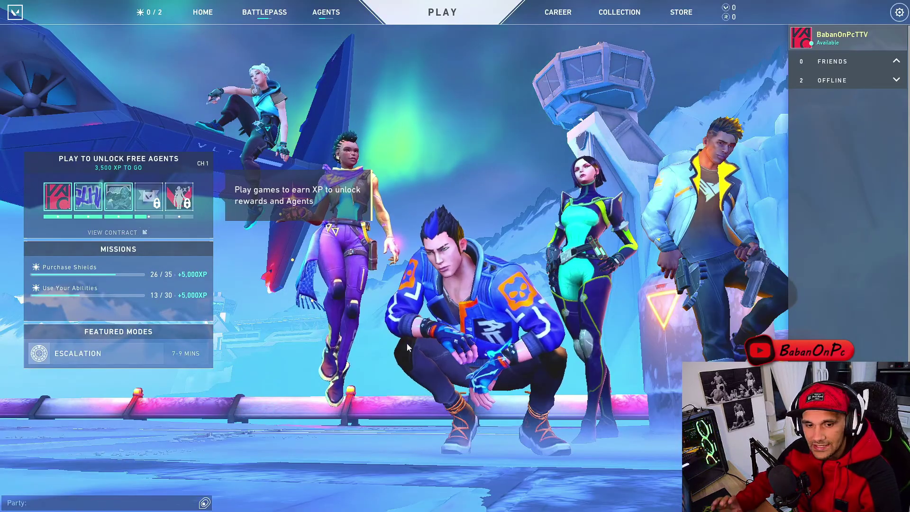